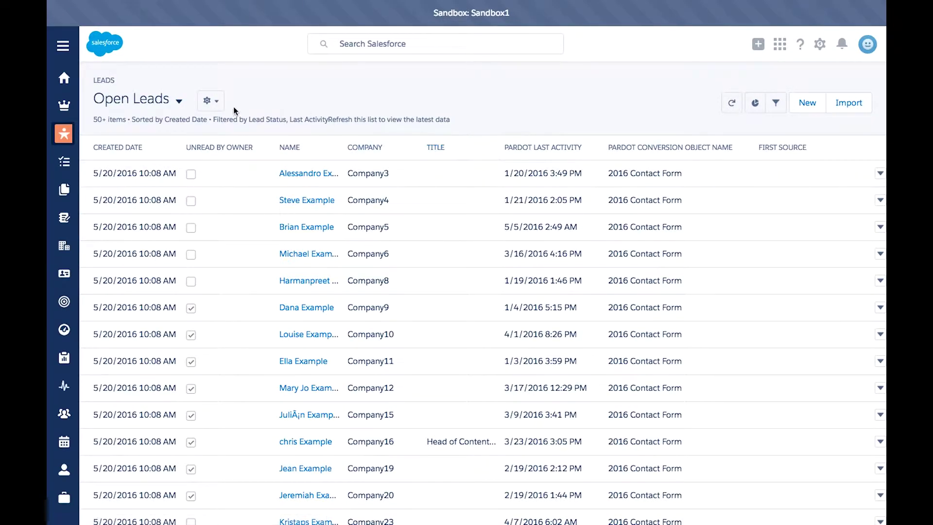
Step: Open the settings menu (List View Controls) for the Open Leads list view
left_click(218, 105)
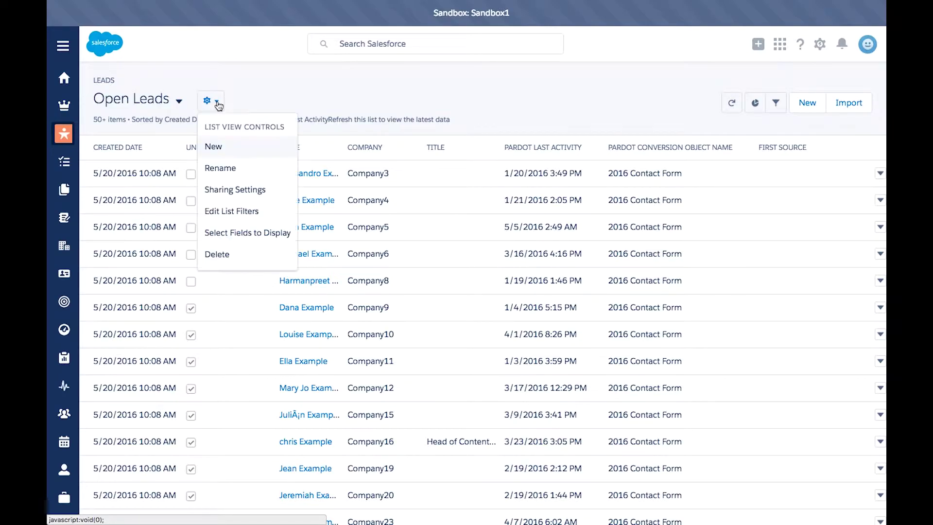
left_click(225, 213)
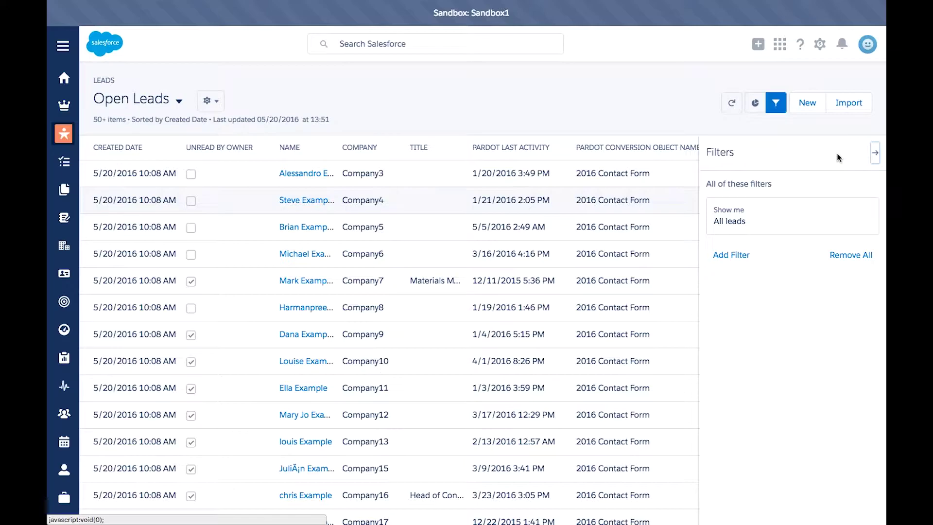
left_click(874, 156)
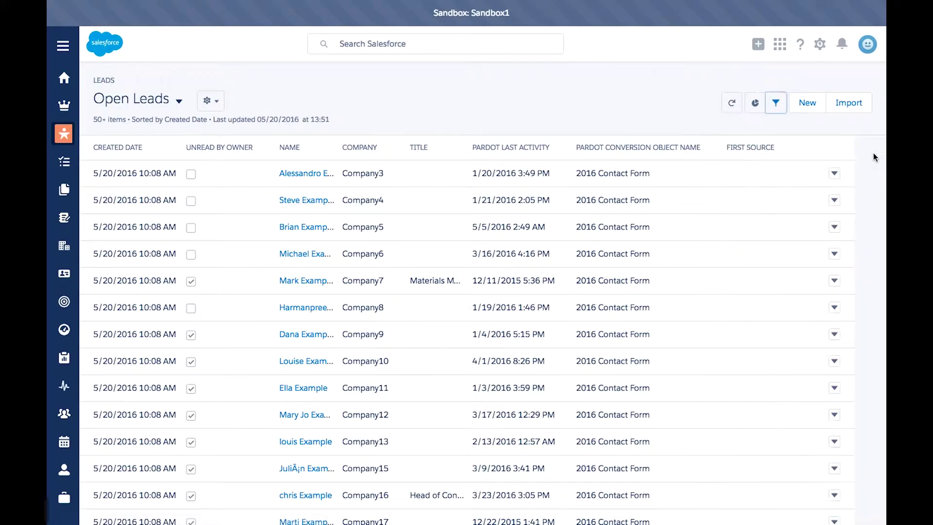
left_click(776, 103)
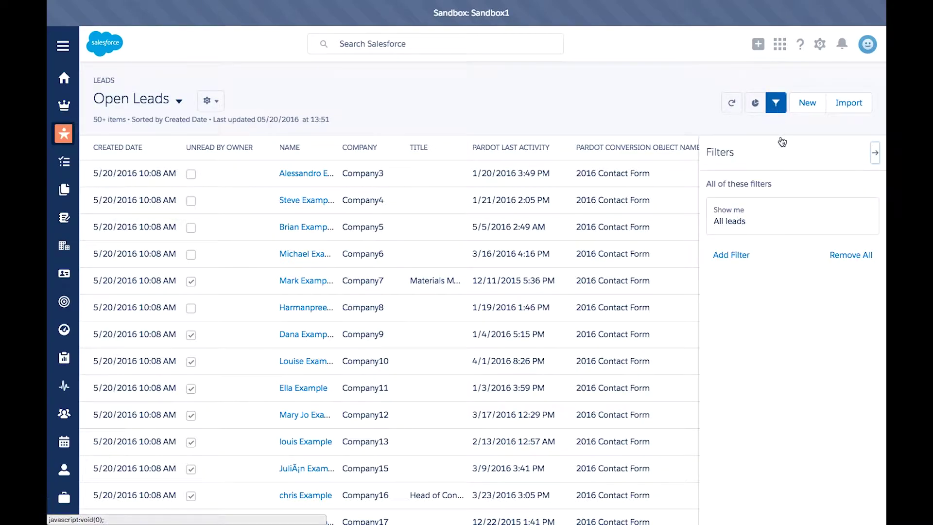
Step: Add a Lead Status equals New filter to Open Leads and save it
left_click(734, 256)
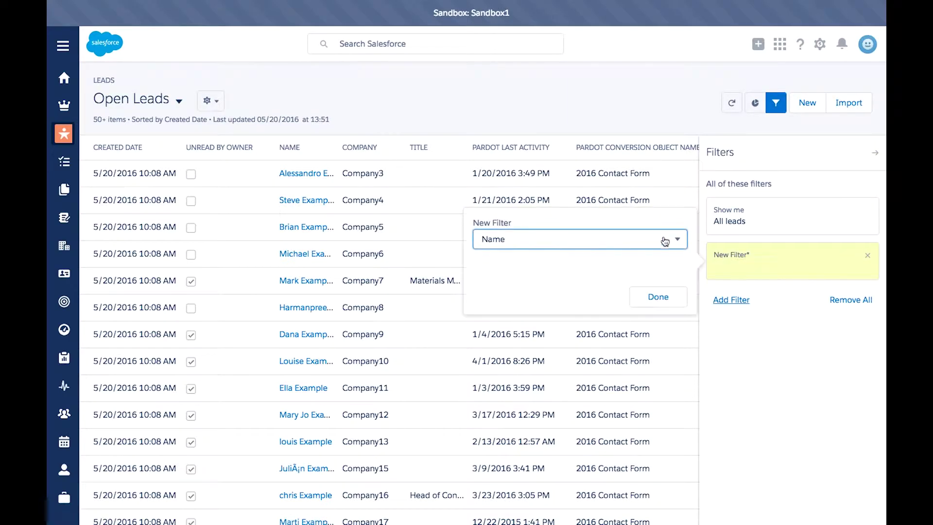
left_click(520, 239)
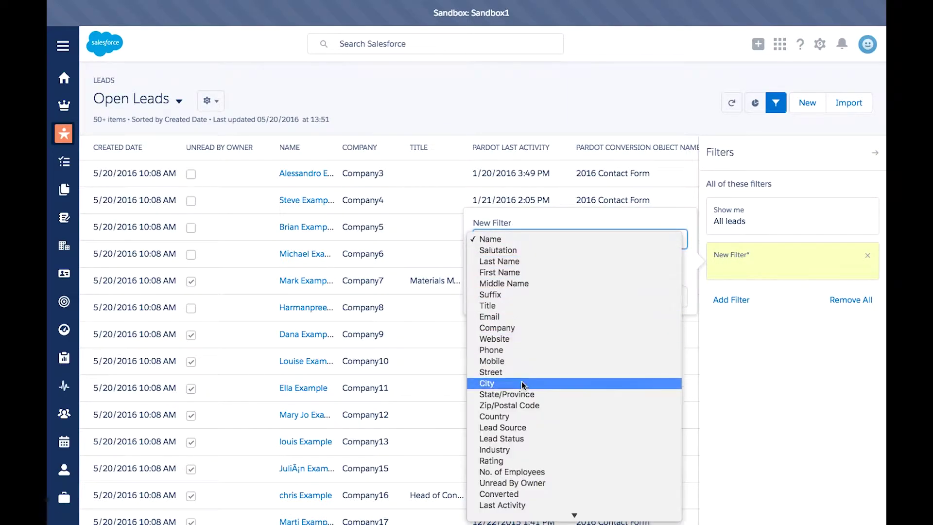
left_click(506, 438)
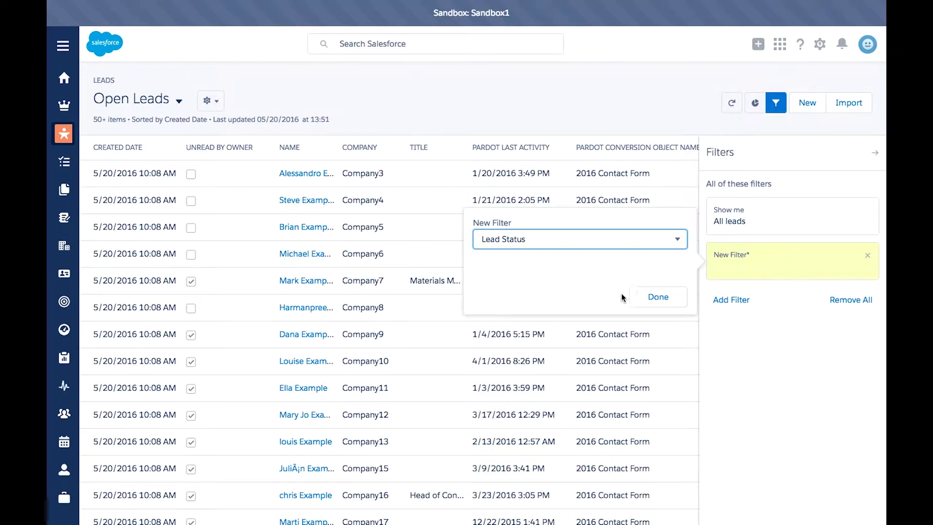
left_click(659, 298)
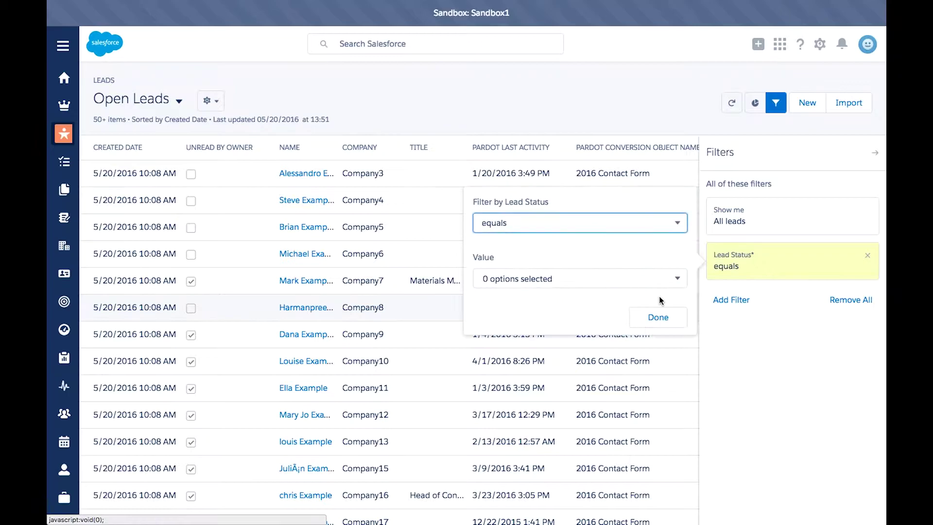
left_click(529, 280)
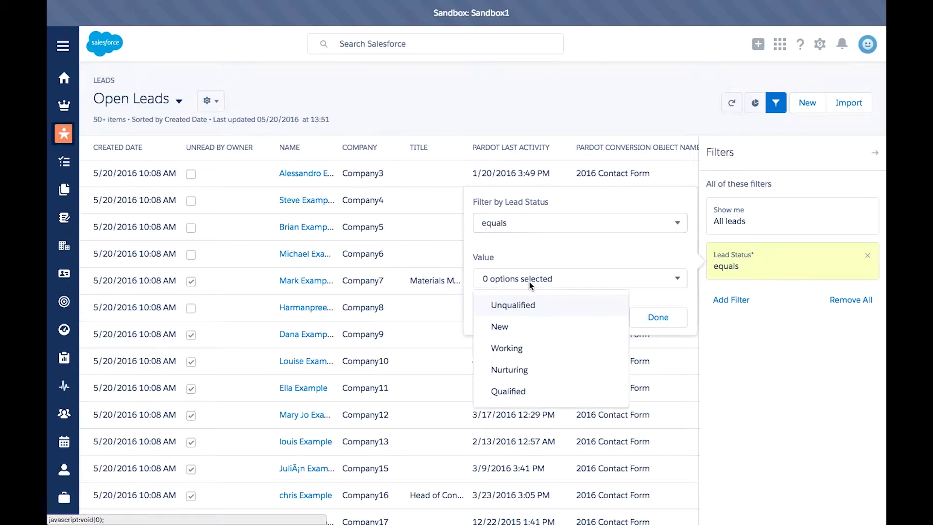
left_click(508, 330)
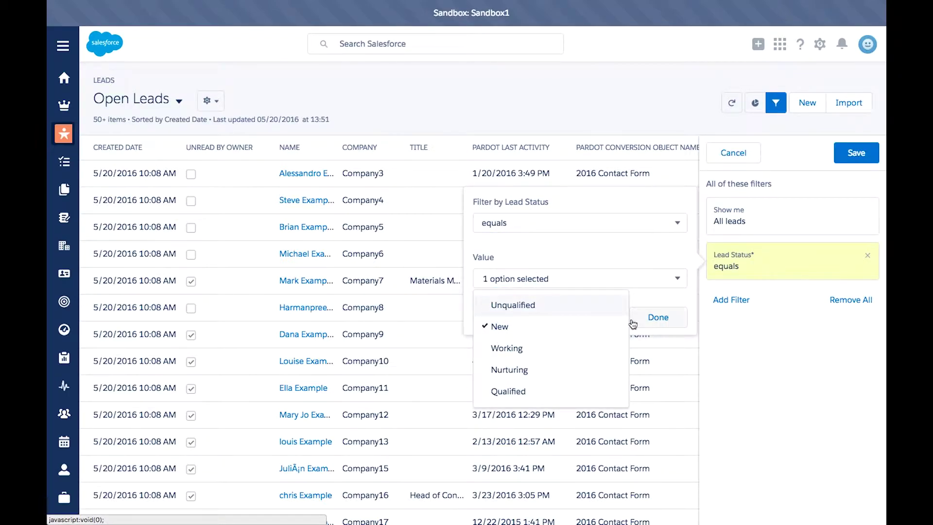
left_click(661, 318)
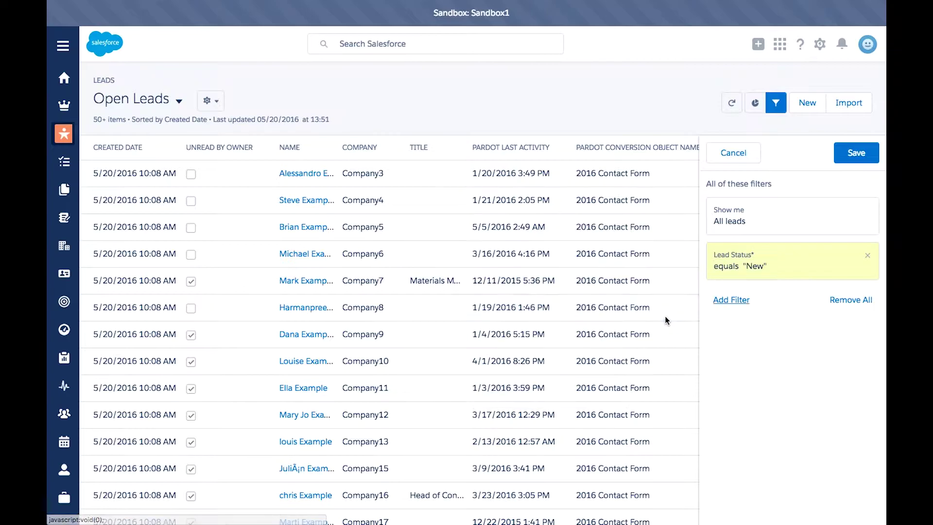
left_click(855, 155)
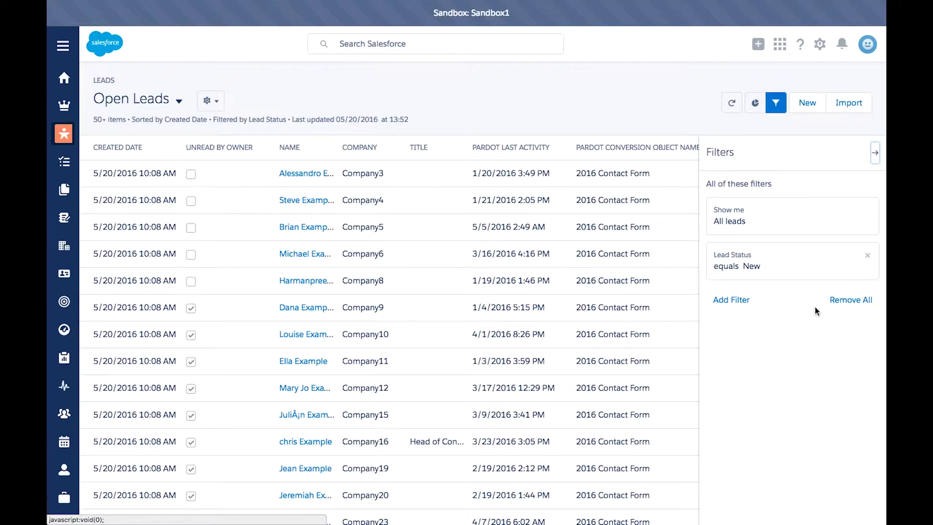
Step: Close the Filters panel and bring up the Open Leads list view controls
left_click(775, 103)
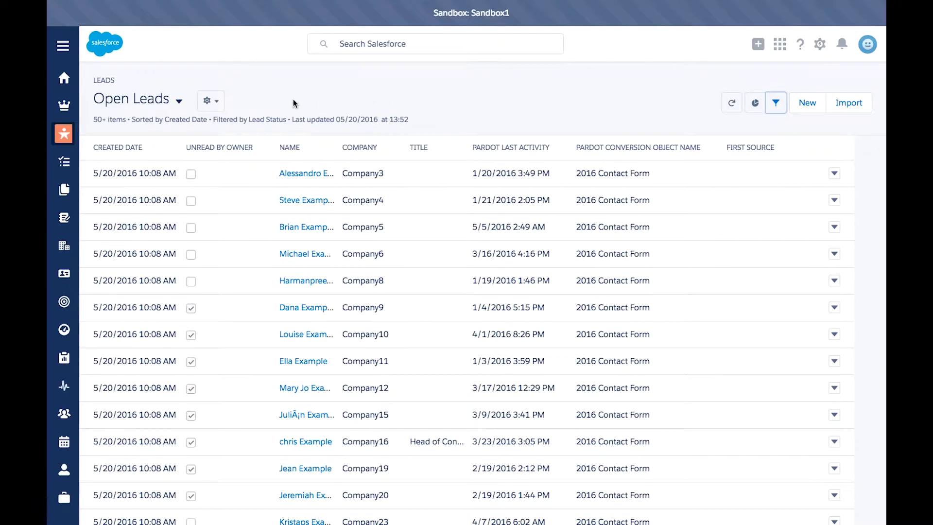
left_click(217, 107)
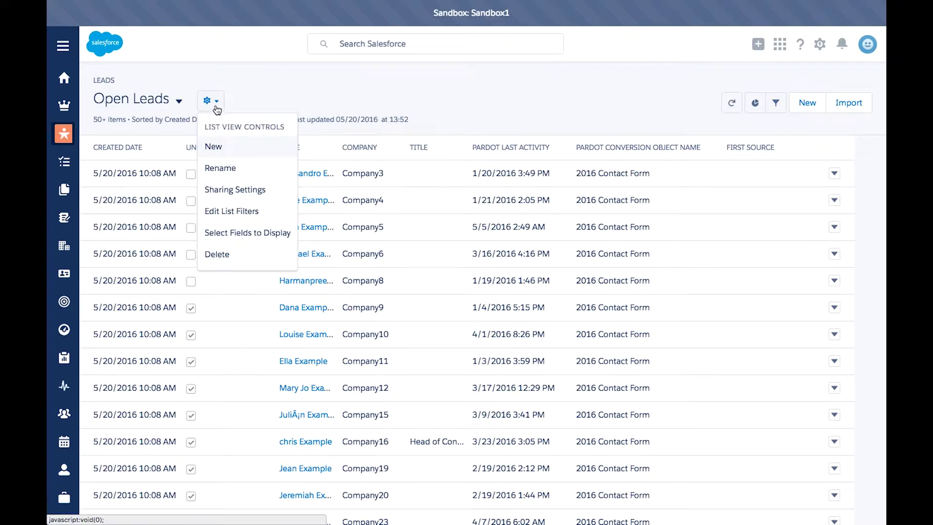
Step: Edit the visible columns, adding then removing Bounced Reason, and save the field selection
left_click(226, 235)
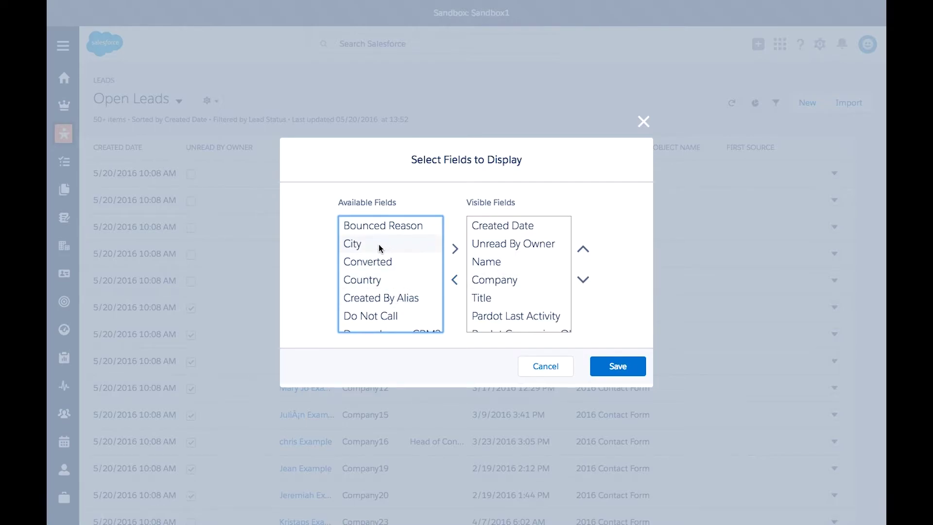
left_click(379, 228)
left_click(455, 249)
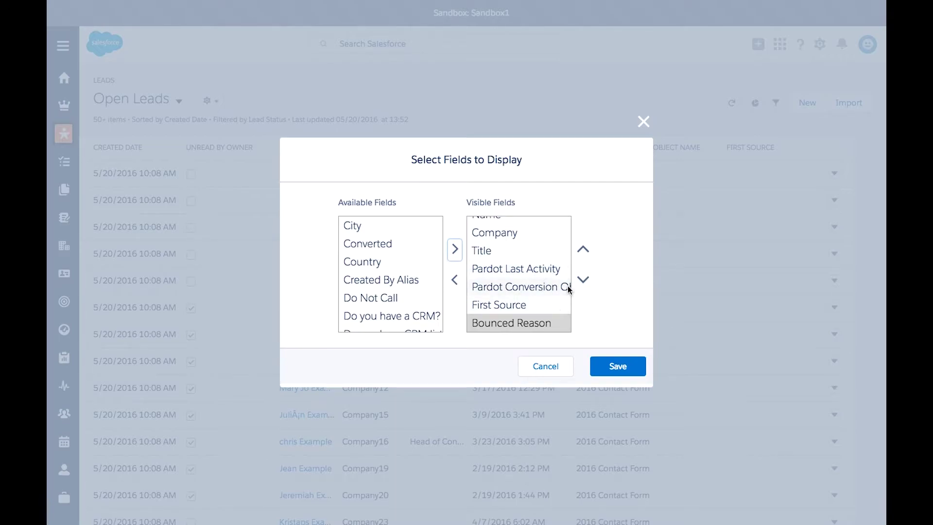
left_click(582, 251)
left_click(582, 251)
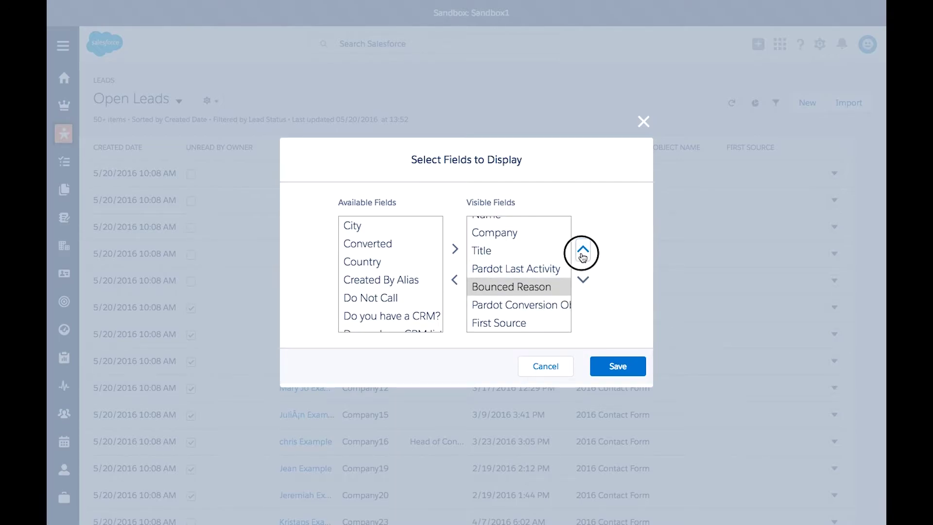
left_click(583, 251)
left_click(583, 280)
left_click(455, 280)
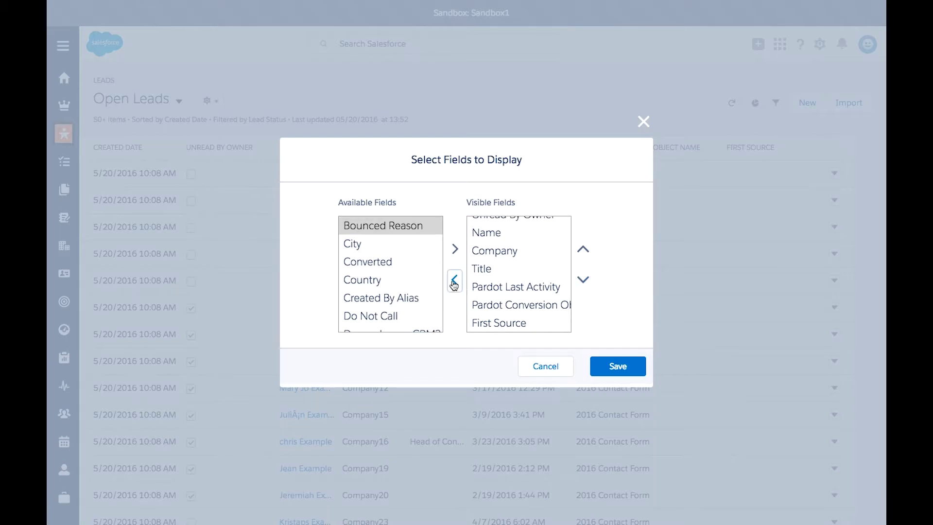
left_click(612, 367)
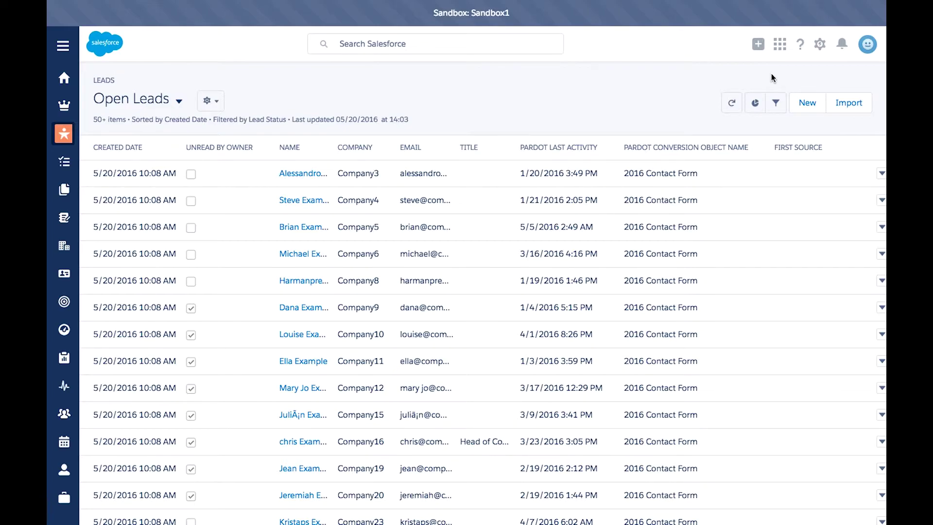
Step: Show the Leads By Lead Source chart, try horizontal and vertical bars, then return to donut
left_click(756, 105)
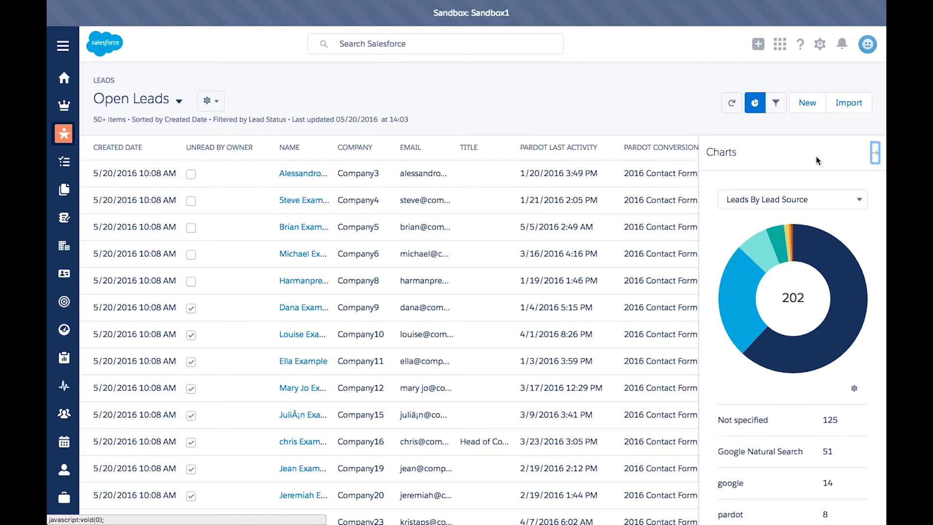
scroll(828, 272, "down", 2)
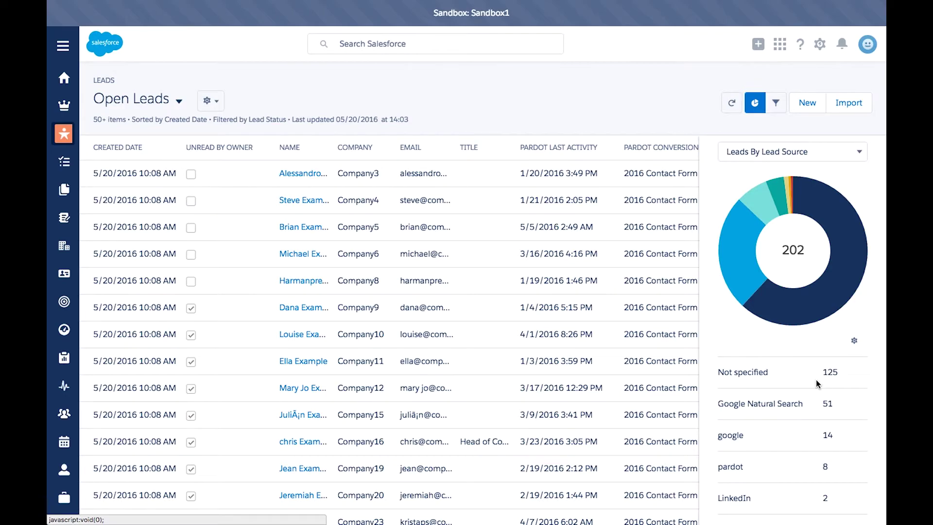
left_click(853, 341)
scroll(816, 461, "down", 2)
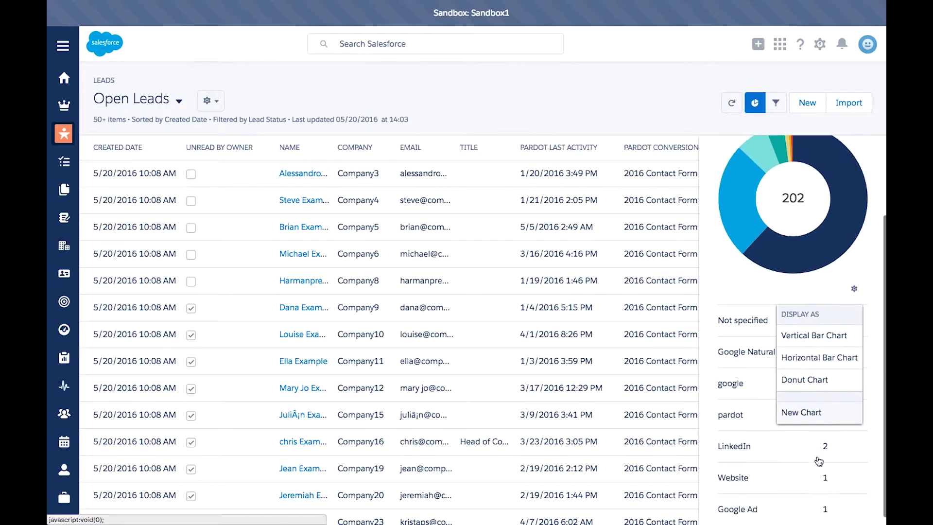
left_click(804, 355)
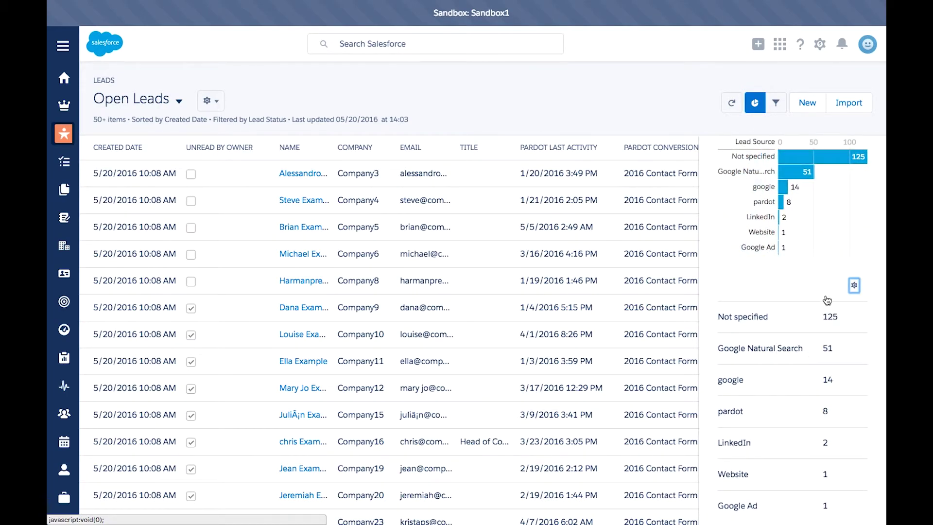
left_click(853, 285)
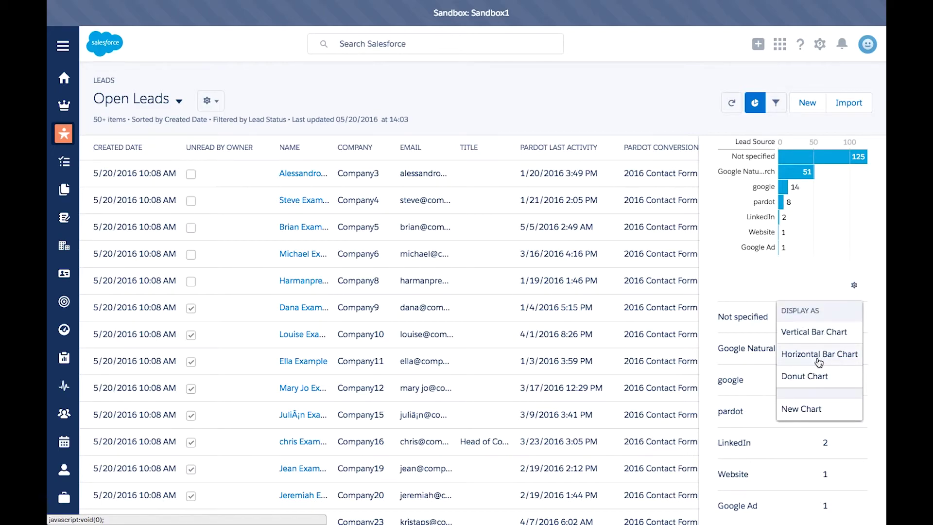
left_click(808, 333)
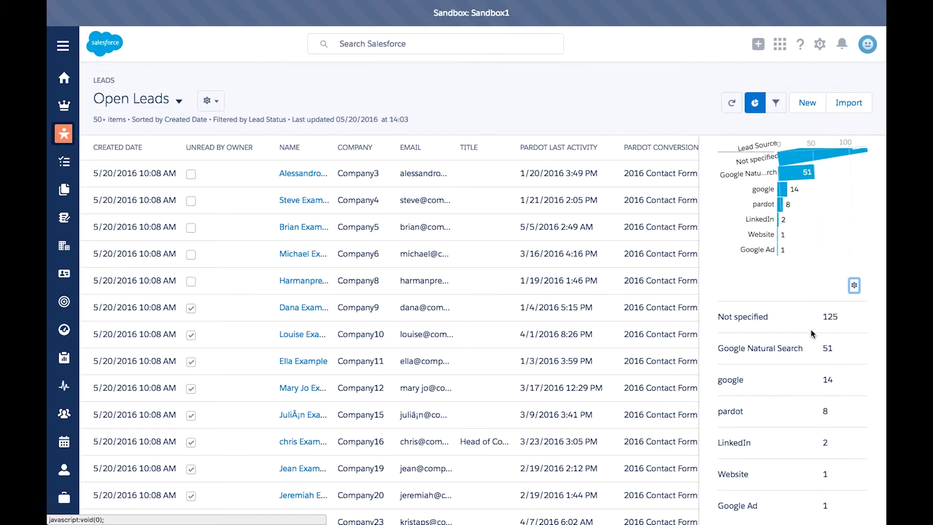
left_click(854, 286)
left_click(801, 379)
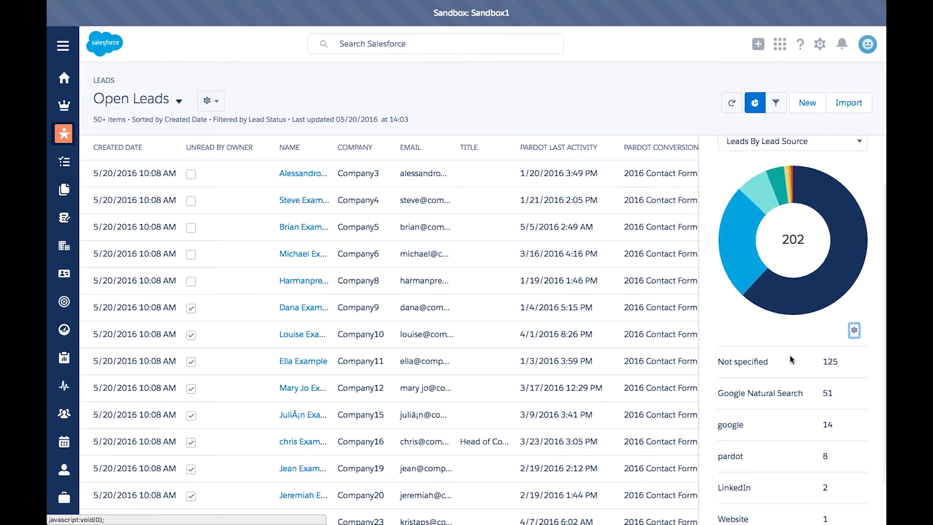
scroll(791, 359, "up", 1)
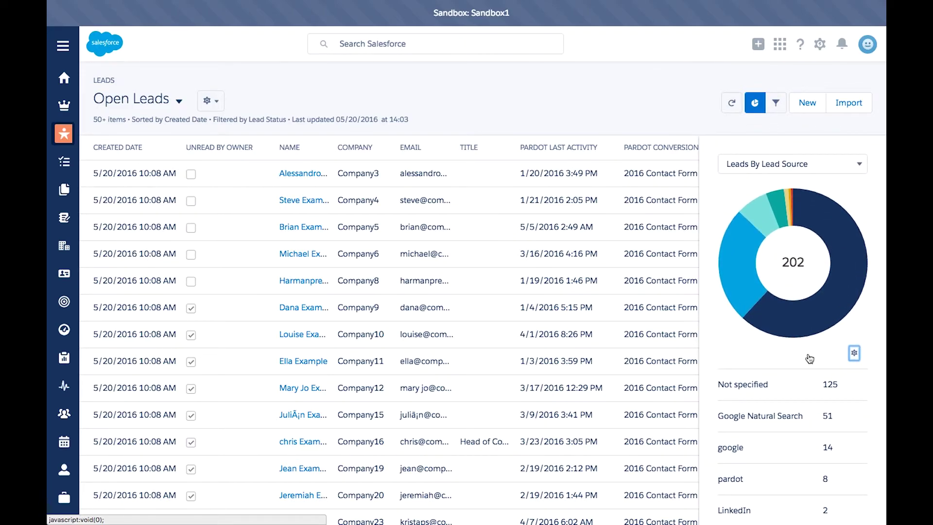
Step: Switch the side chart to Leads by Form Conversion, a donut totalling 111 leads
left_click(859, 165)
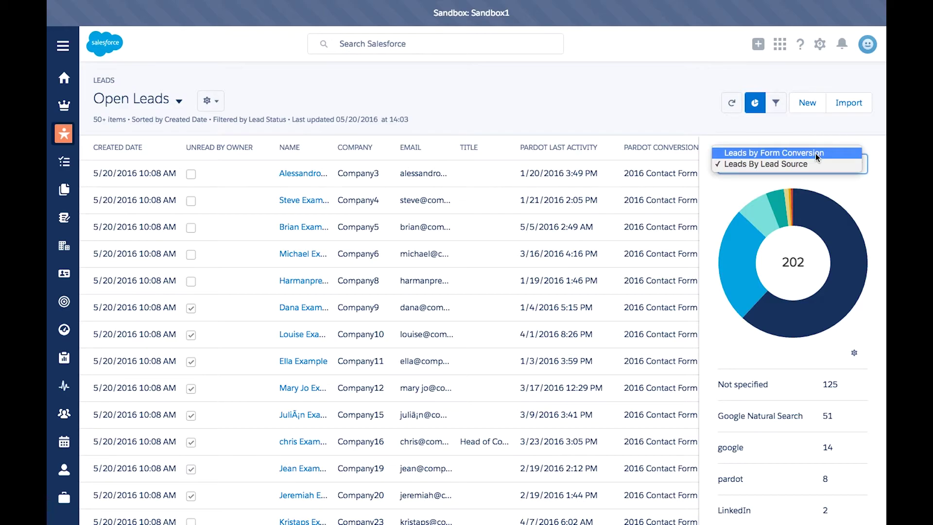
left_click(817, 153)
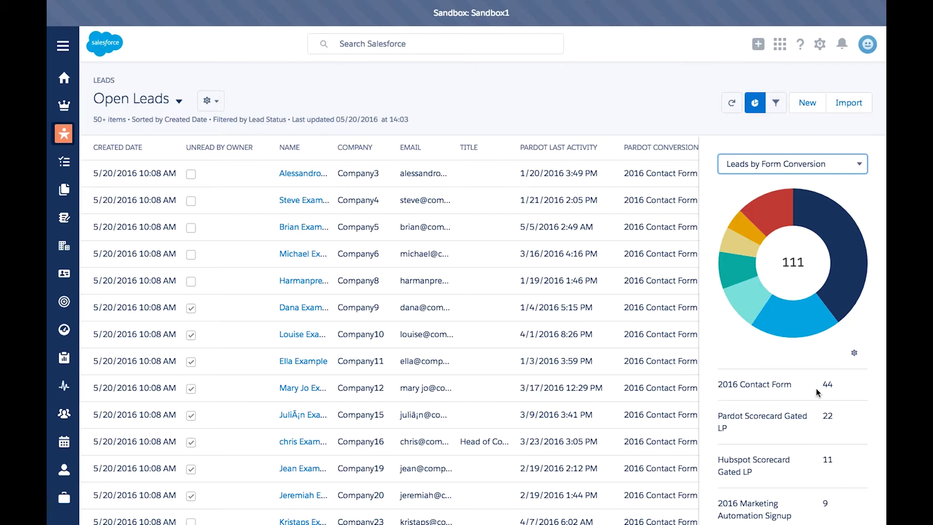
left_click(854, 354)
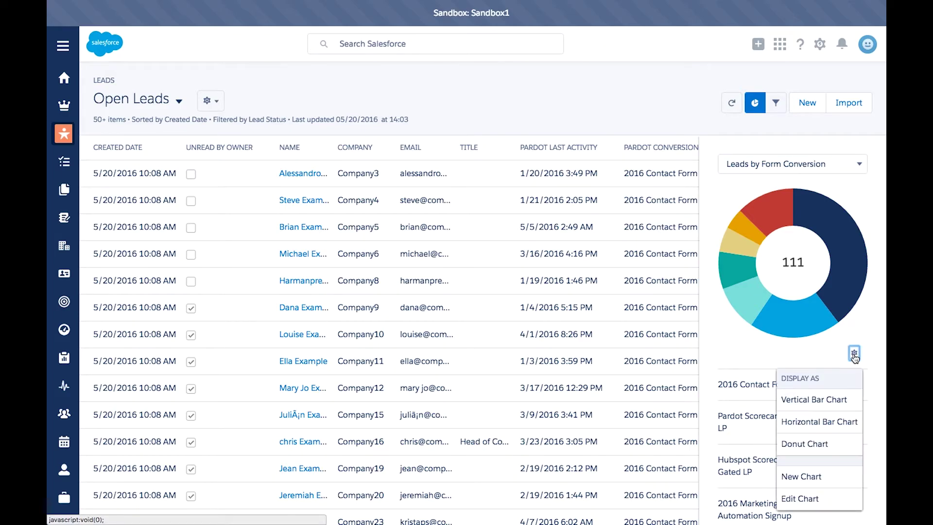
Step: Save the chart settings, keeping Donut Chart, Count and Pardot Conversion Object Type
left_click(801, 501)
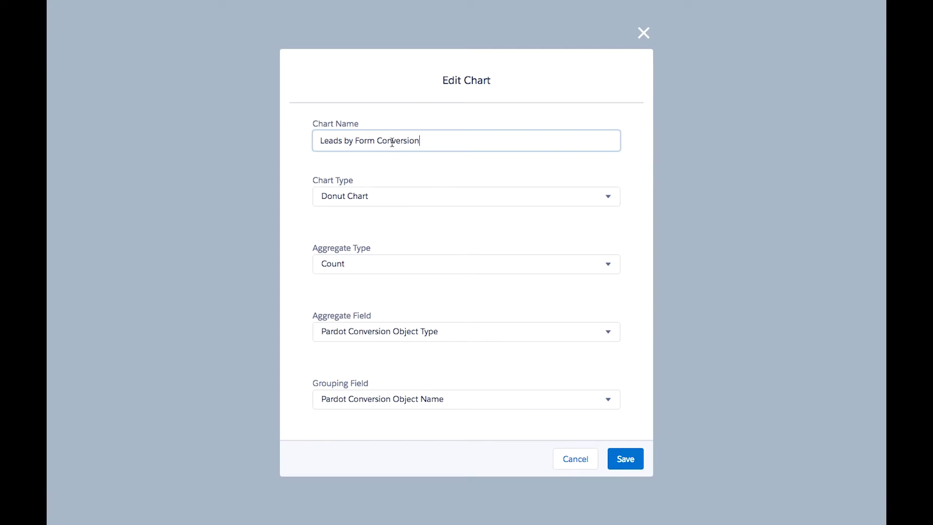
left_click(385, 199)
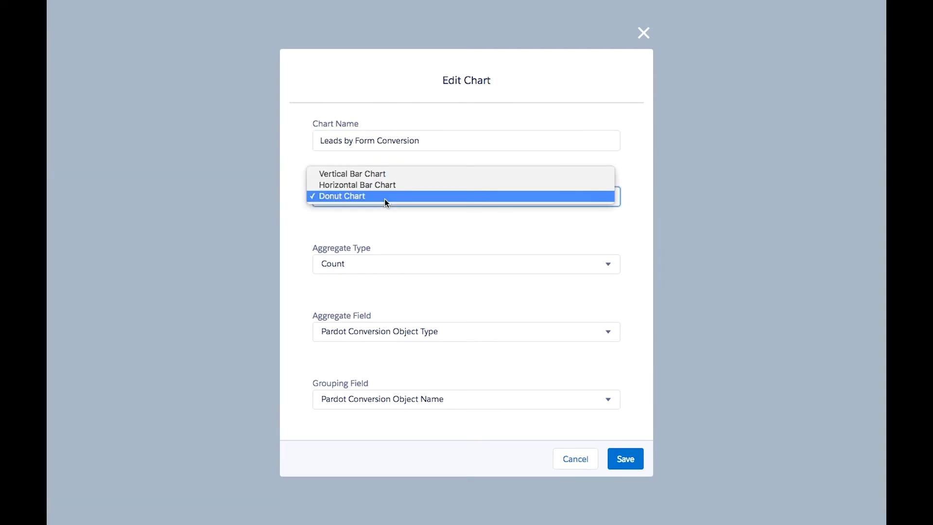
left_click(383, 199)
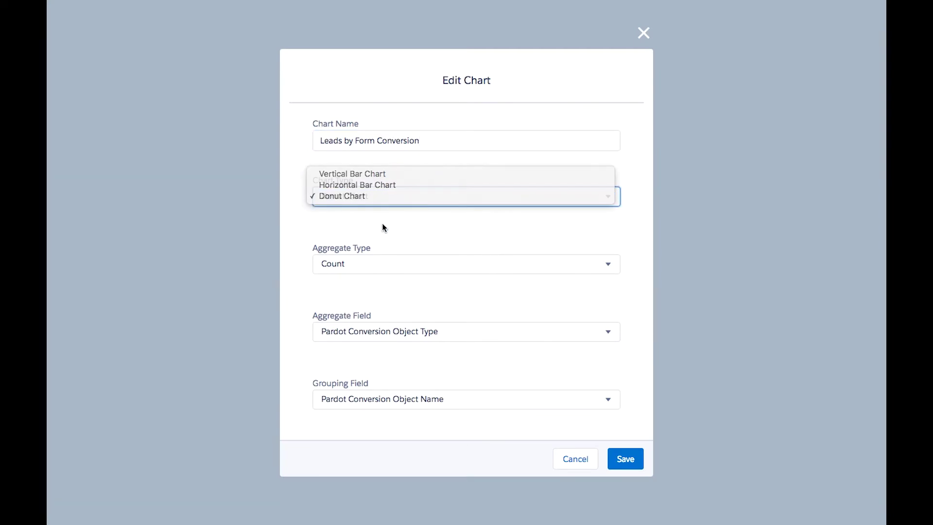
left_click(369, 259)
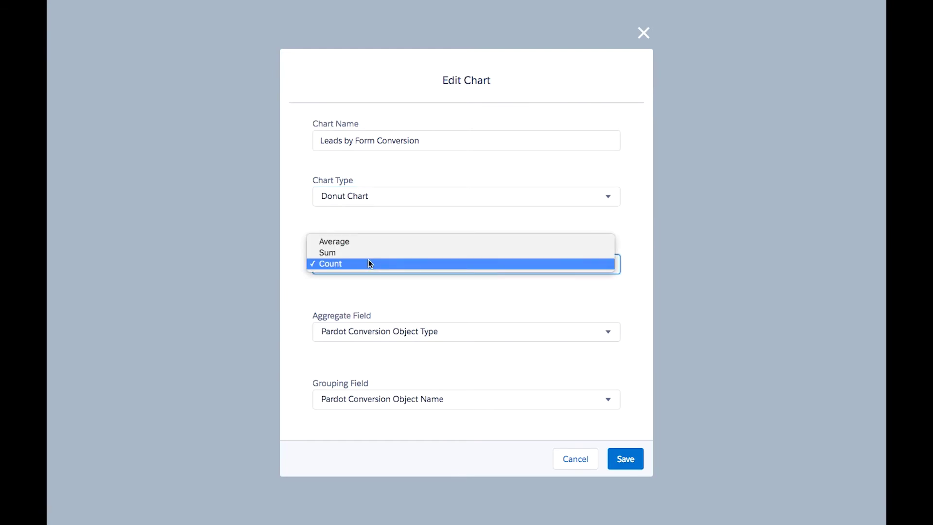
left_click(378, 286)
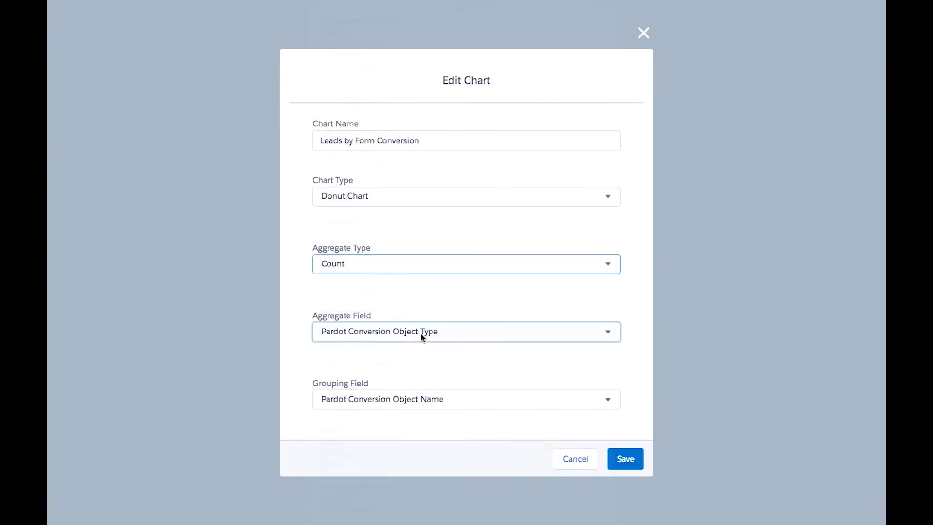
left_click(422, 335)
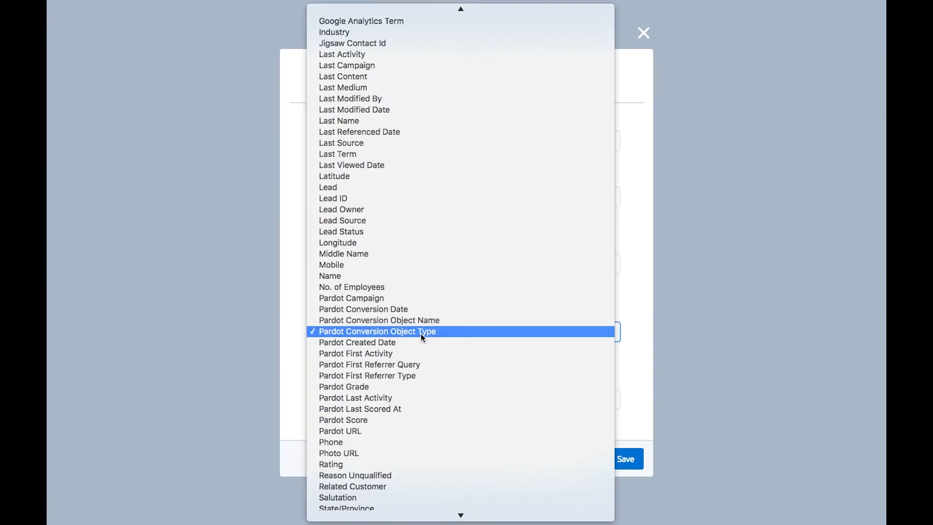
left_click(285, 315)
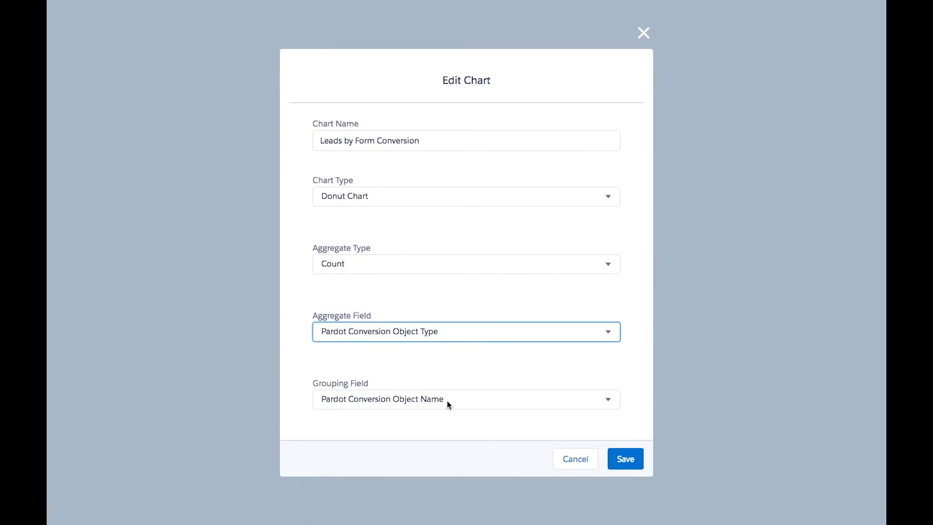
left_click(623, 460)
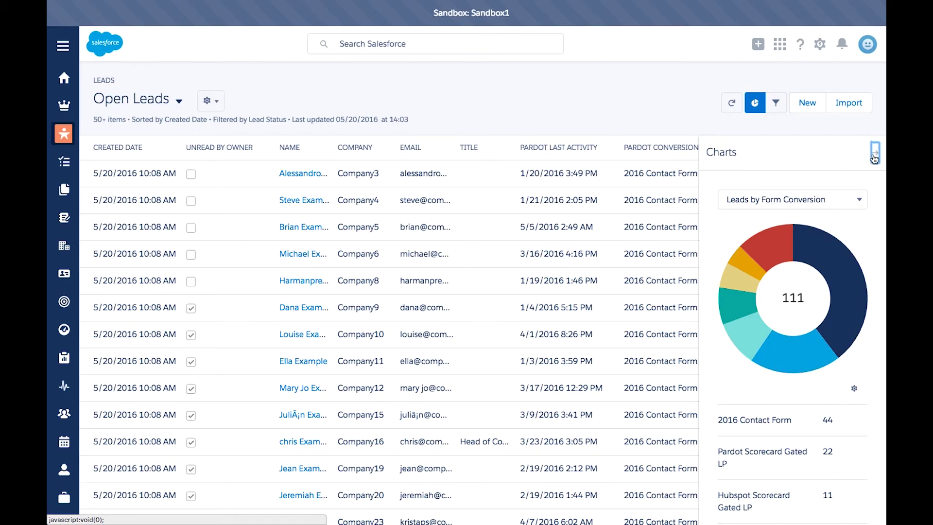
left_click(874, 153)
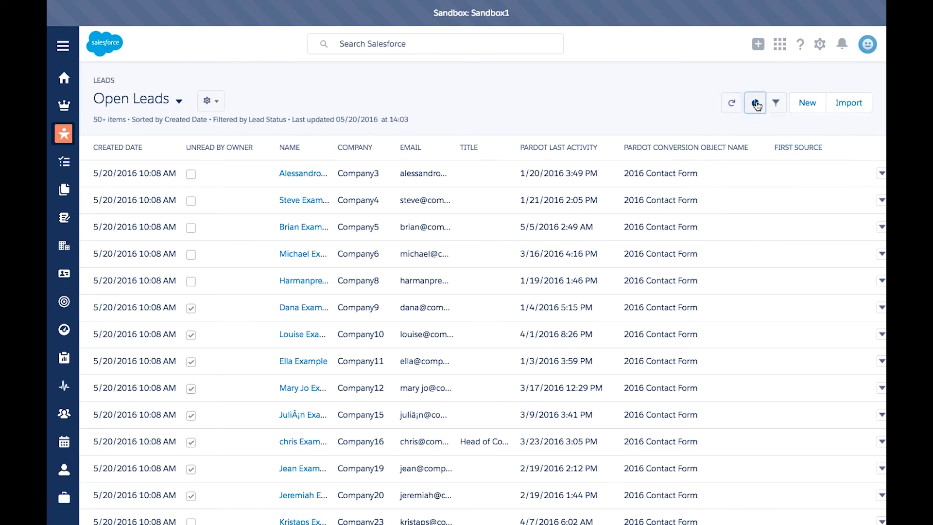
left_click(755, 104)
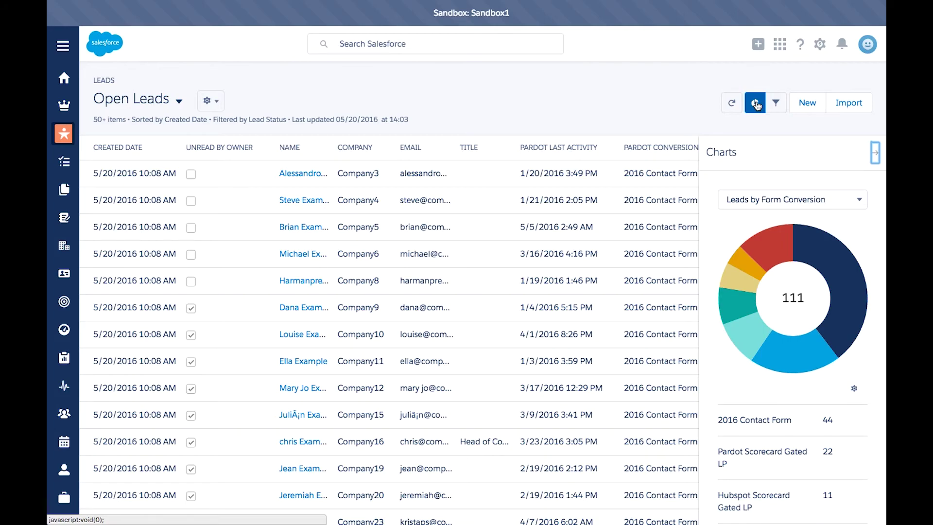